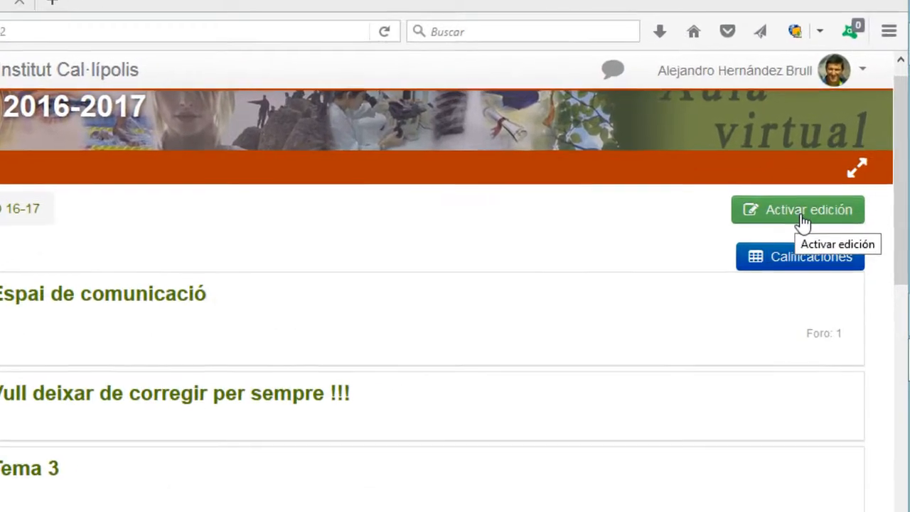
Turn on course editing and add a Cuestionario activity to the section "Vull deixar de corregir per sempre !!!"
left_click(803, 221)
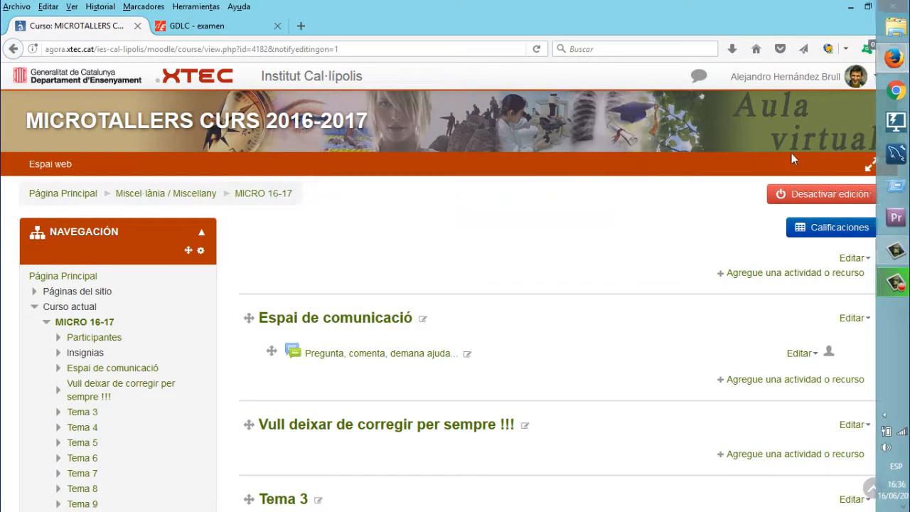
left_click_drag(902, 163, 897, 249)
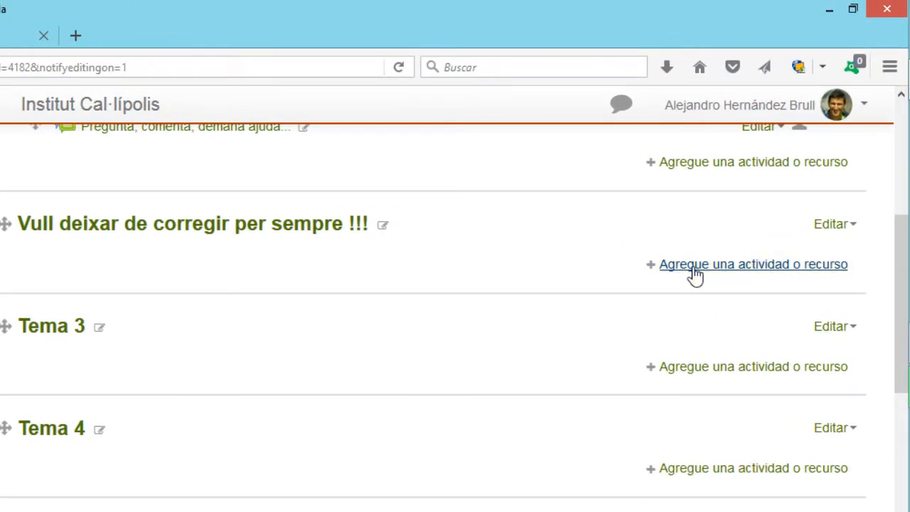
left_click(692, 269)
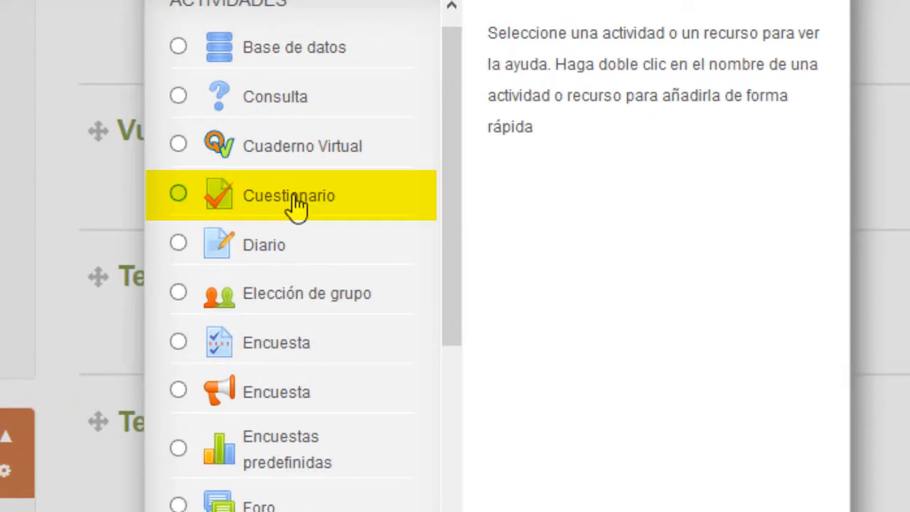
left_click(294, 200)
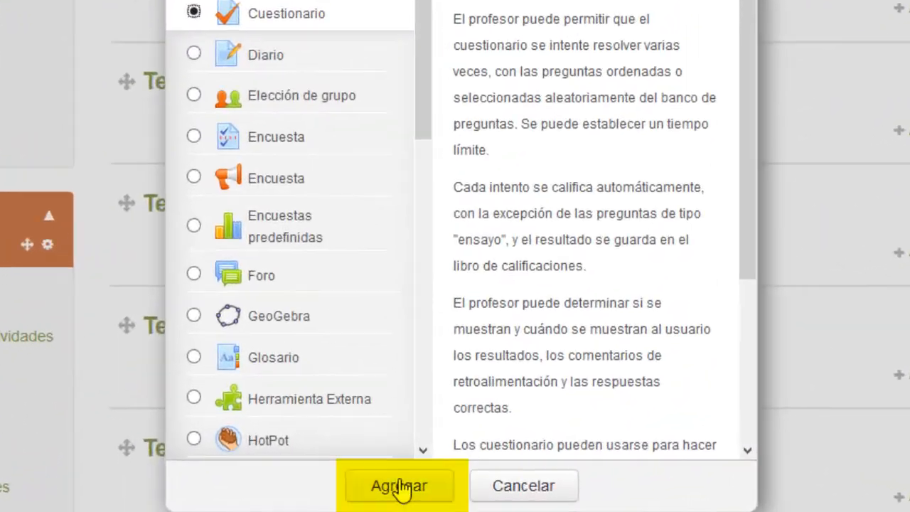
left_click(413, 484)
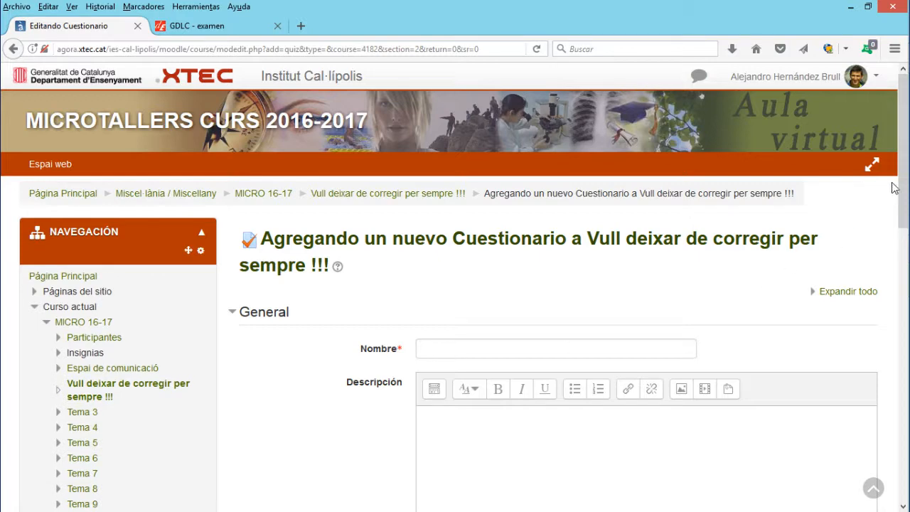
Name the questionnaire EXAMEN 1 and paste the copied exam instructions, starting with "Disposes de 20' per completar l'examen", as its description
left_click_drag(902, 178, 896, 237)
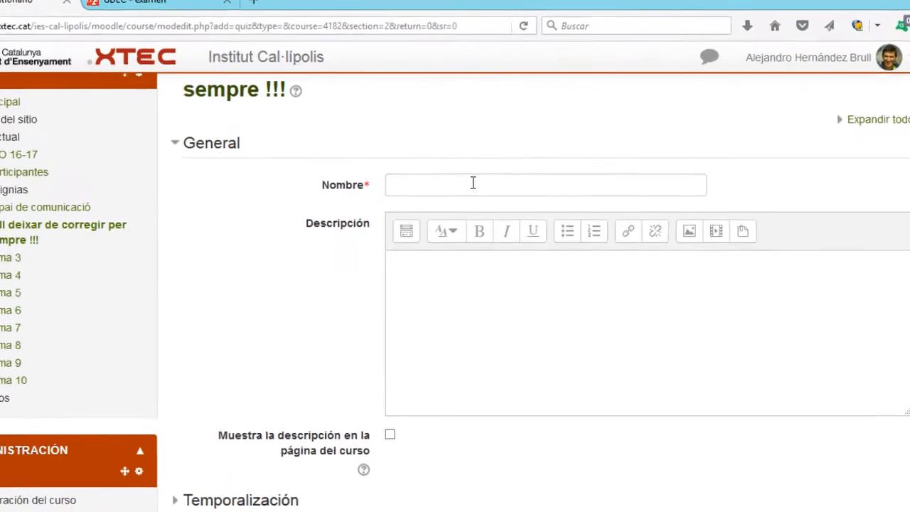
left_click(473, 183)
type("EXAMEN 1")
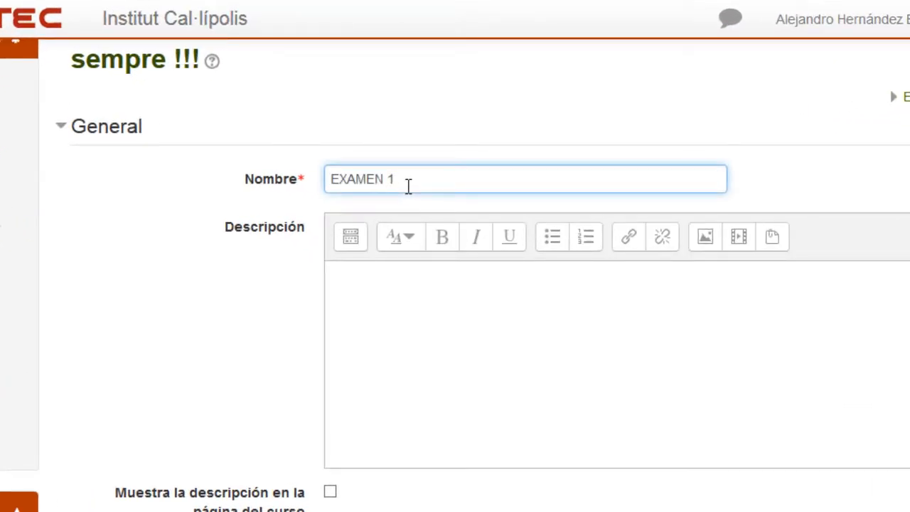
left_click(400, 286)
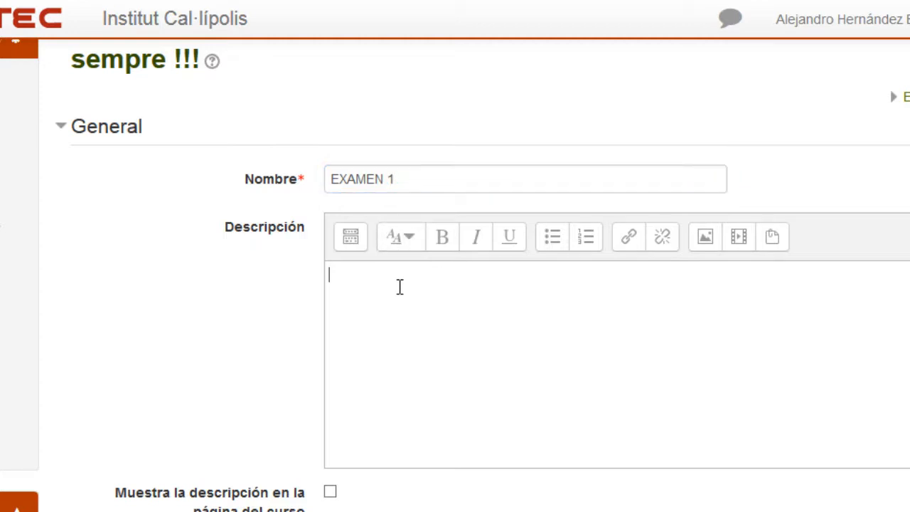
right_click(399, 286)
left_click(451, 366)
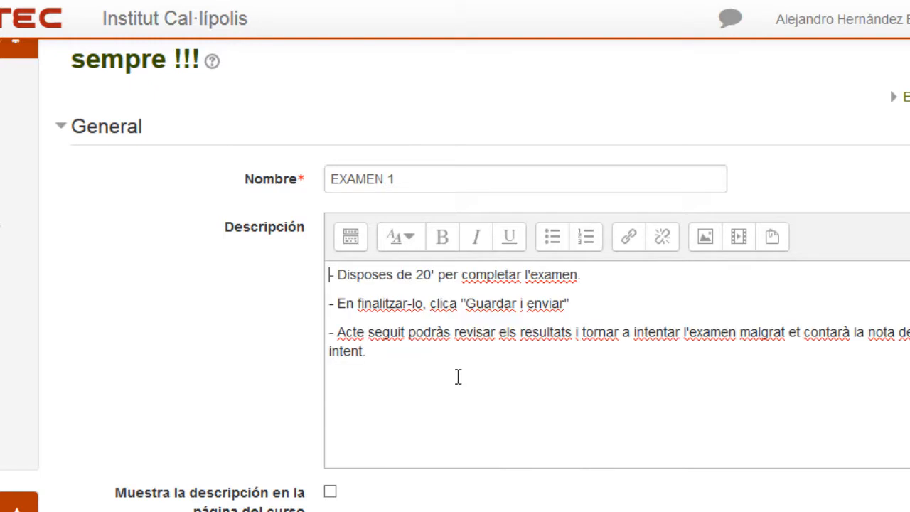
Enable the questionnaire's opening and closing dates in Temporalización and set the opening time to 17:00
scroll(400, 384, "down", 2)
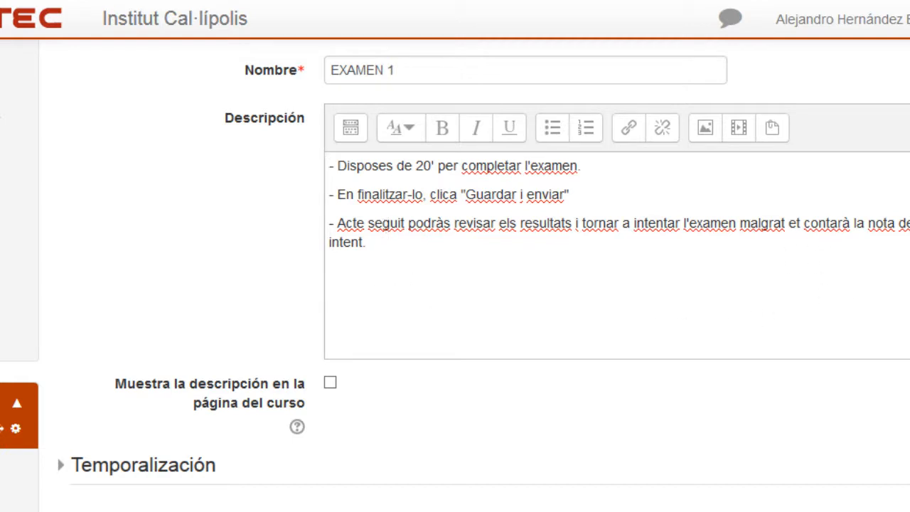
scroll(455, 285, "down", 5)
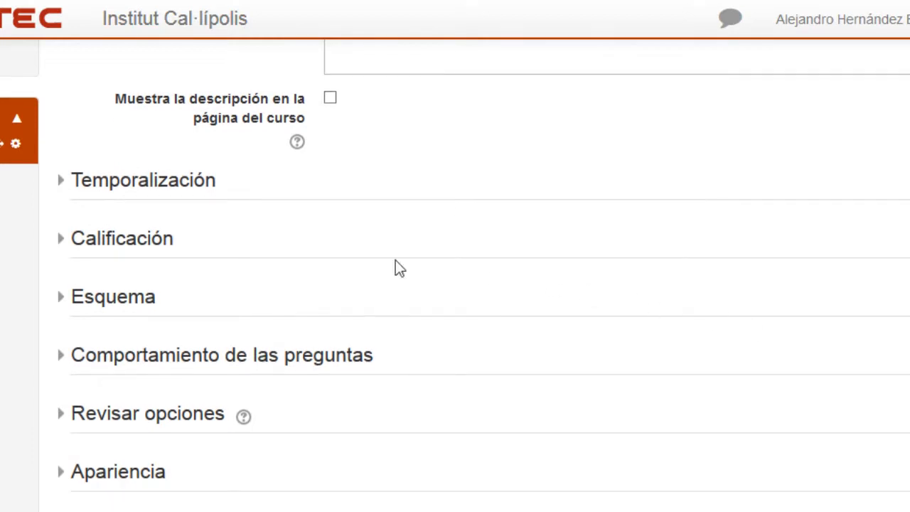
left_click(63, 183)
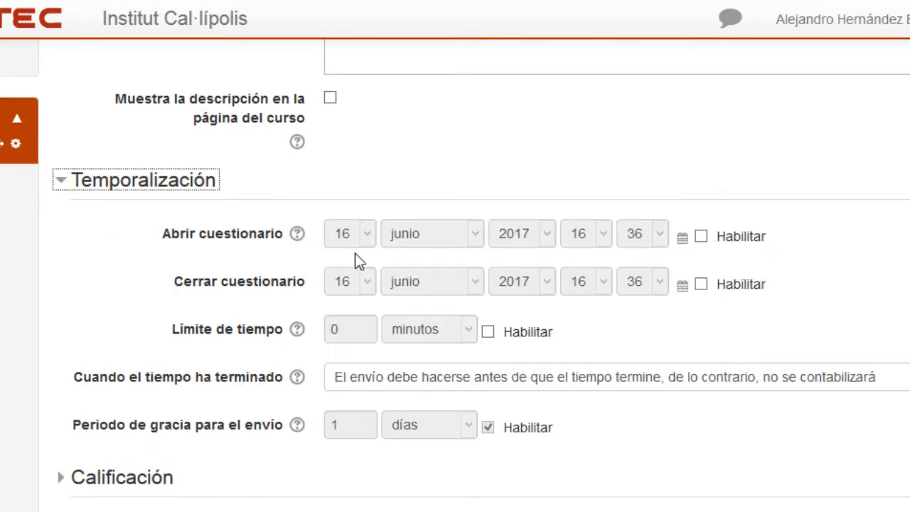
left_click(703, 240)
left_click(702, 286)
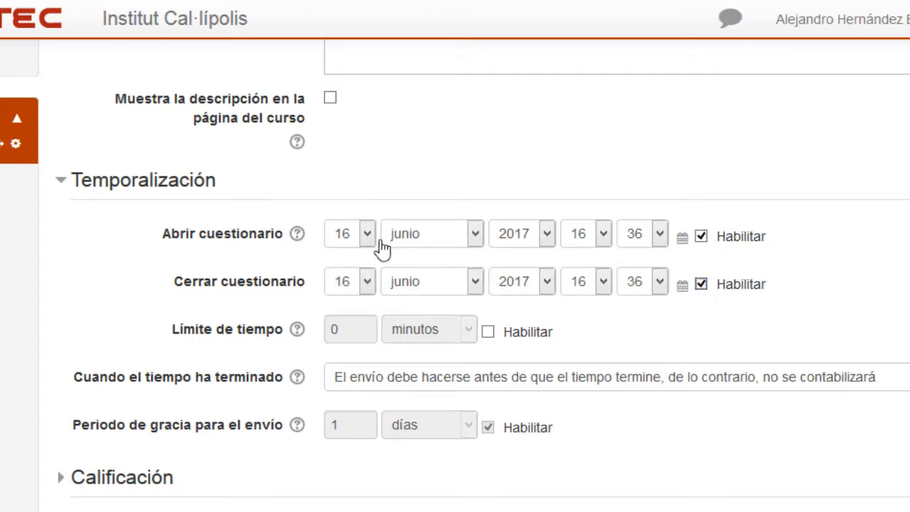
left_click(603, 238)
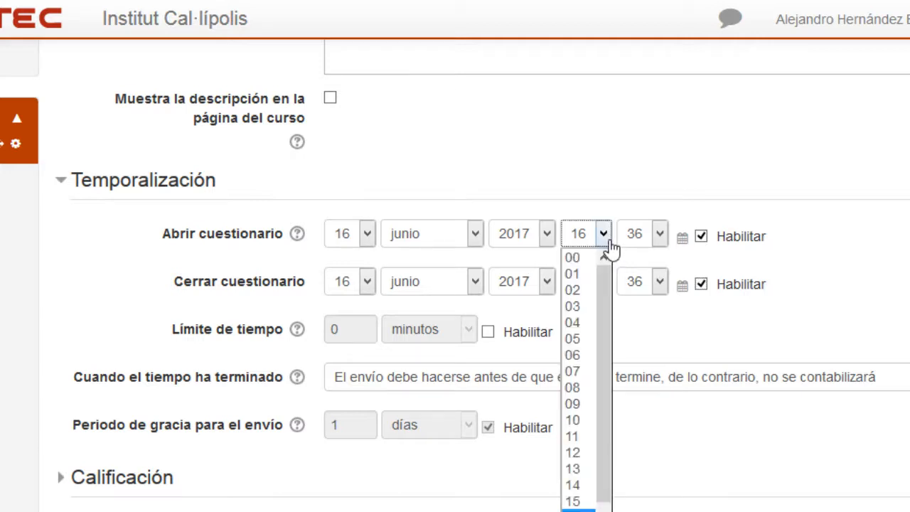
left_click(577, 510)
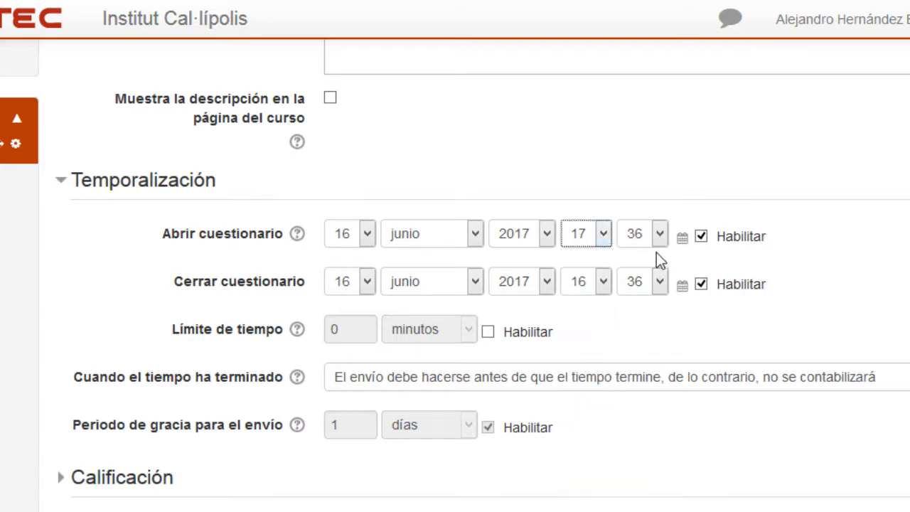
left_click(659, 239)
left_click_drag(665, 376, 660, 273)
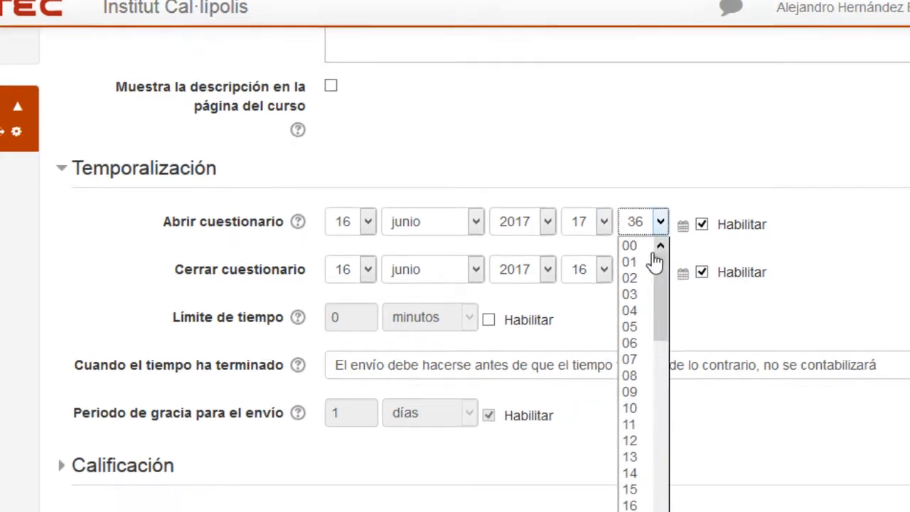
left_click(629, 261)
Set the questionnaire's closing time to 18:00
left_click(603, 282)
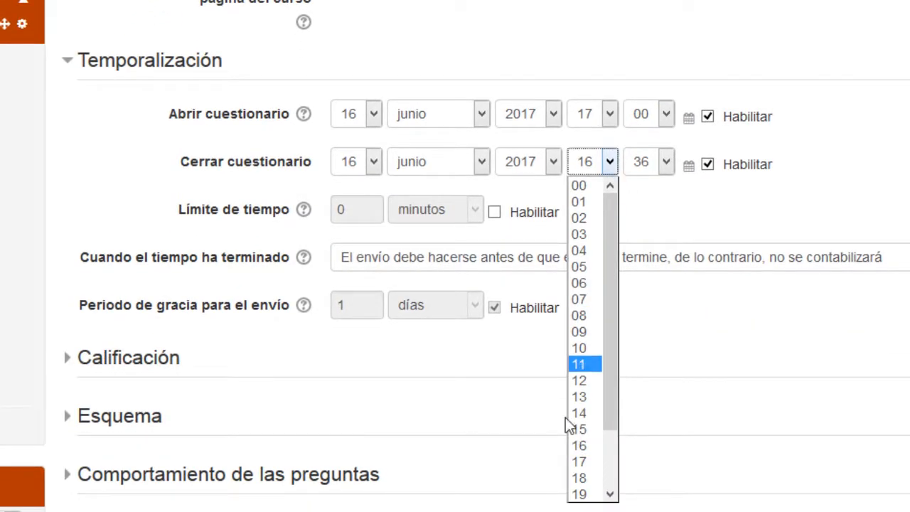
left_click(580, 478)
left_click(675, 164)
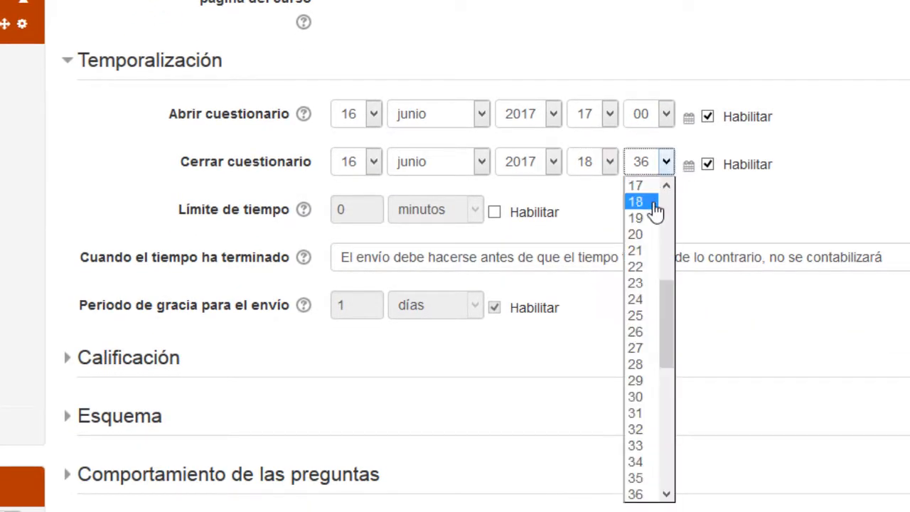
left_click_drag(665, 293, 664, 183)
left_click(636, 187)
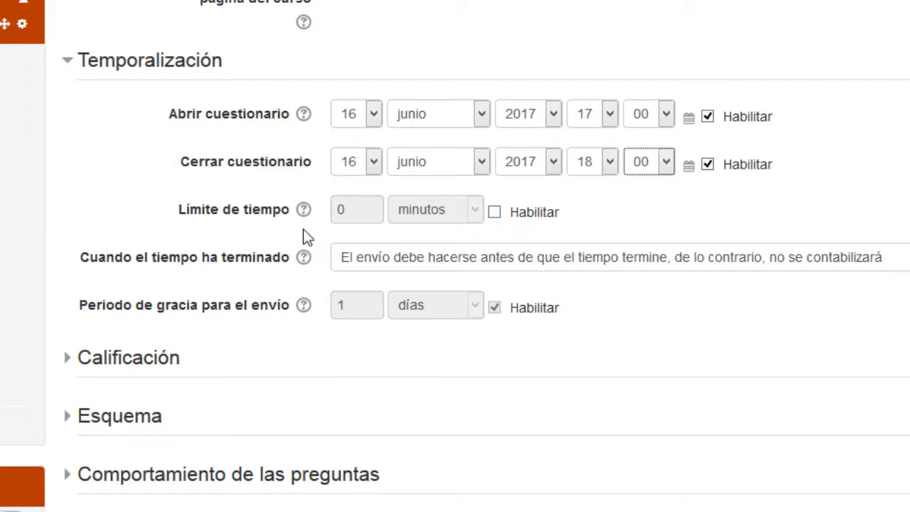
Enable a time limit of 20 minutes and have attempts submitted automatically when time runs out (El envío se realiza automáticamente)
left_click(495, 212)
double_click(346, 220)
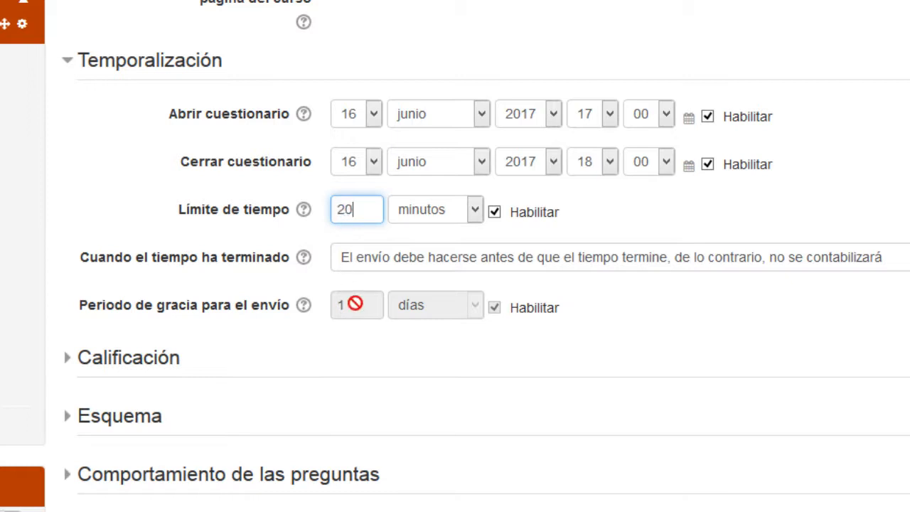
scroll(594, 355, "down", 3)
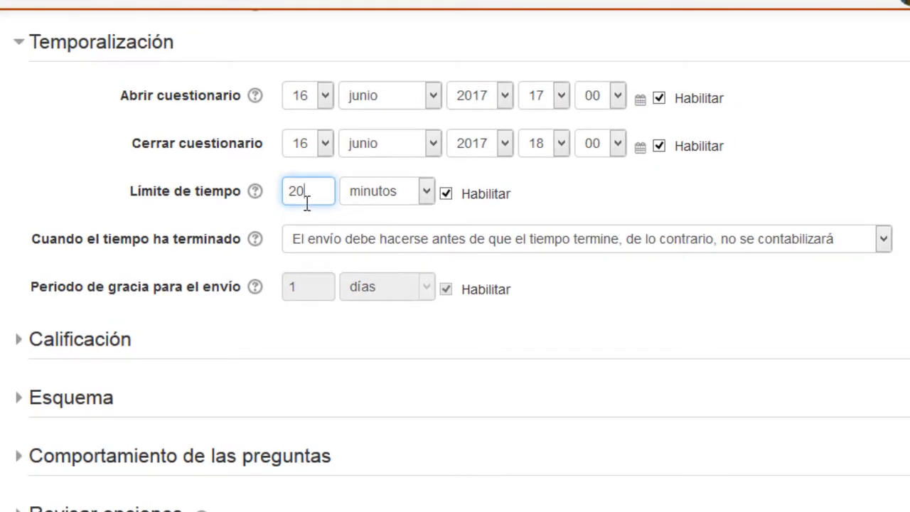
left_click(883, 240)
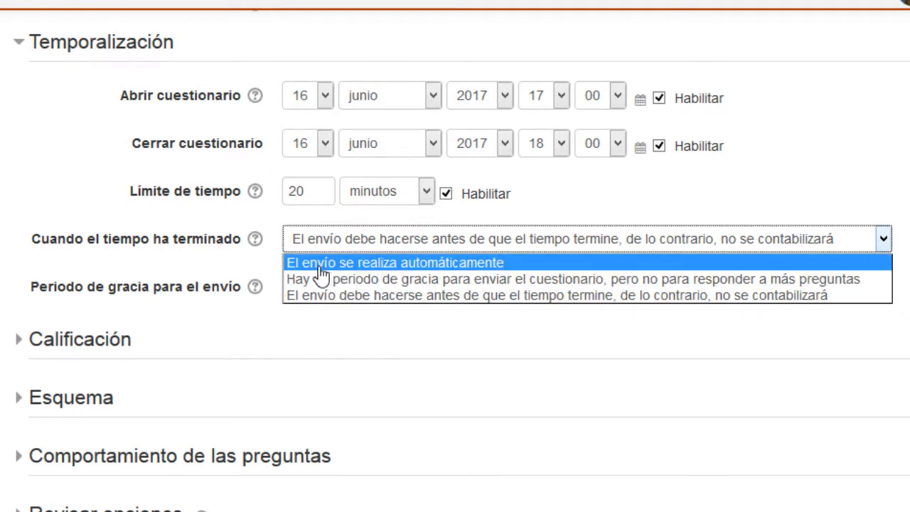
left_click(382, 263)
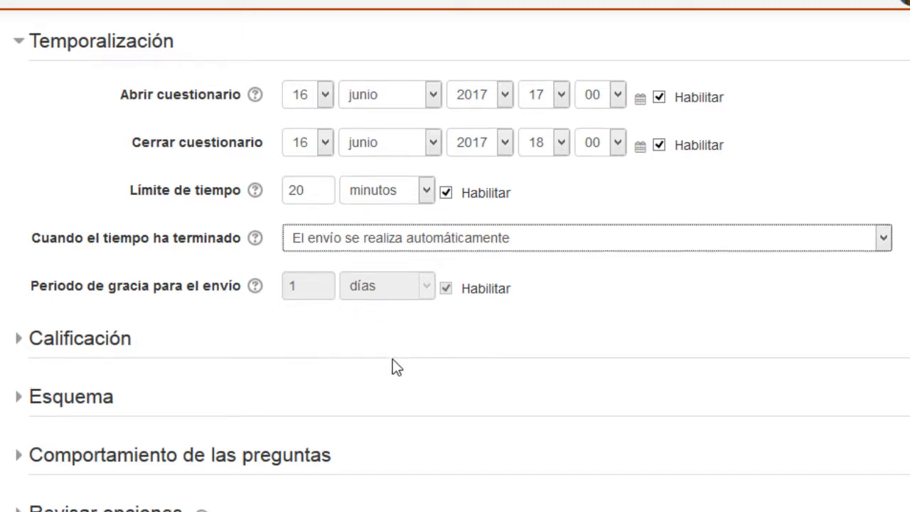
Expand the Calificación settings and assign the questionnaire to the Conceptes grade category
scroll(370, 342, "down", 3)
left_click(37, 237)
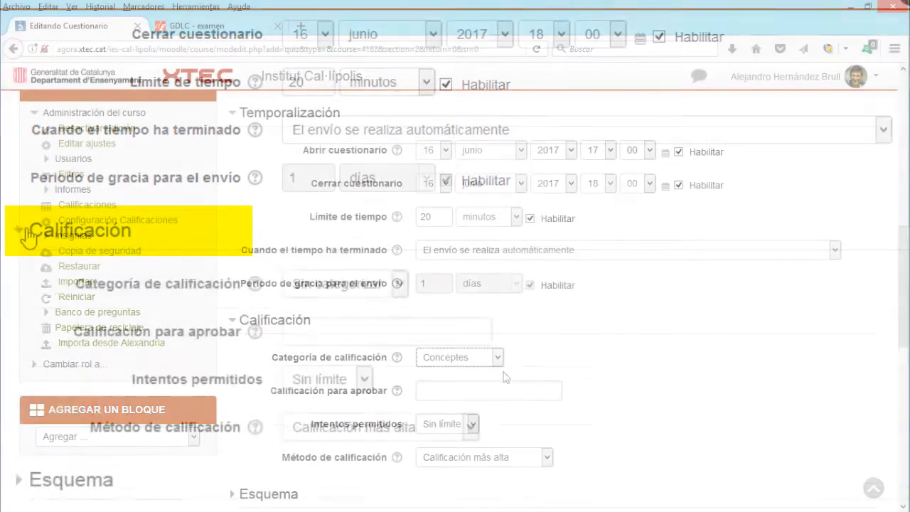
left_click(499, 359)
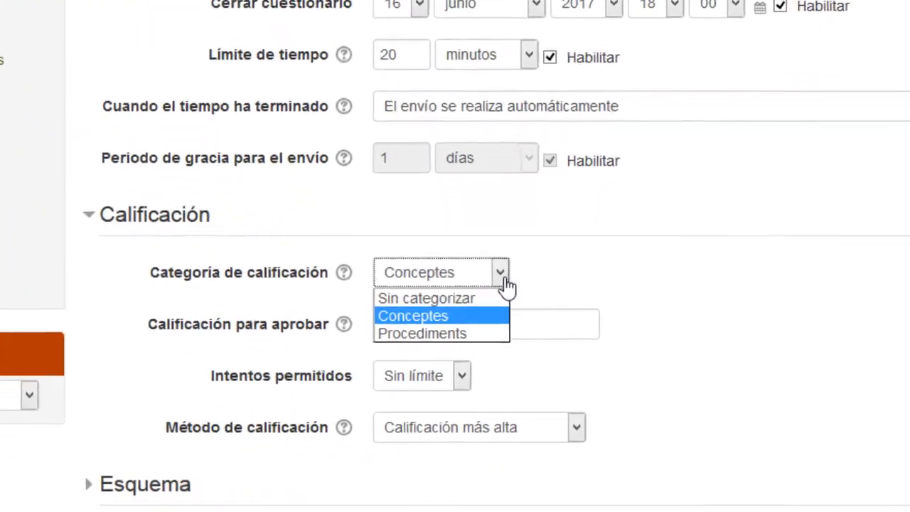
left_click(499, 361)
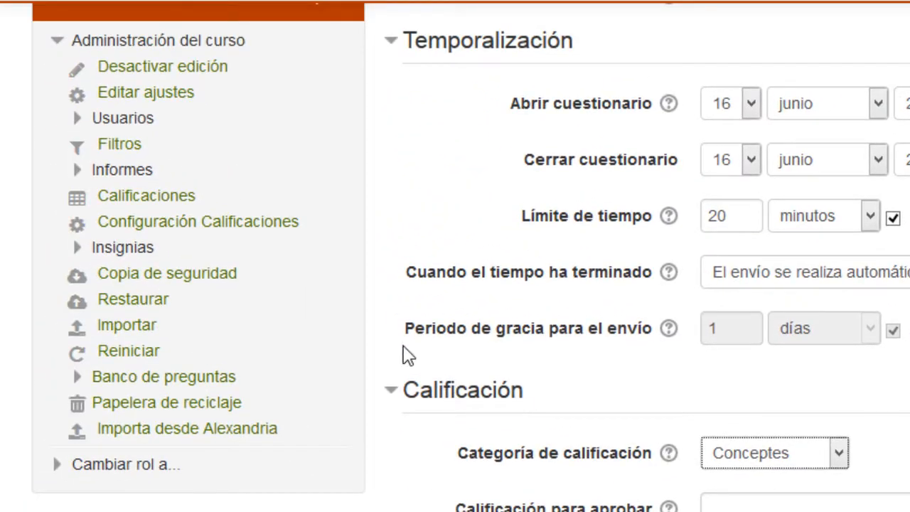
scroll(192, 227, "up", 3)
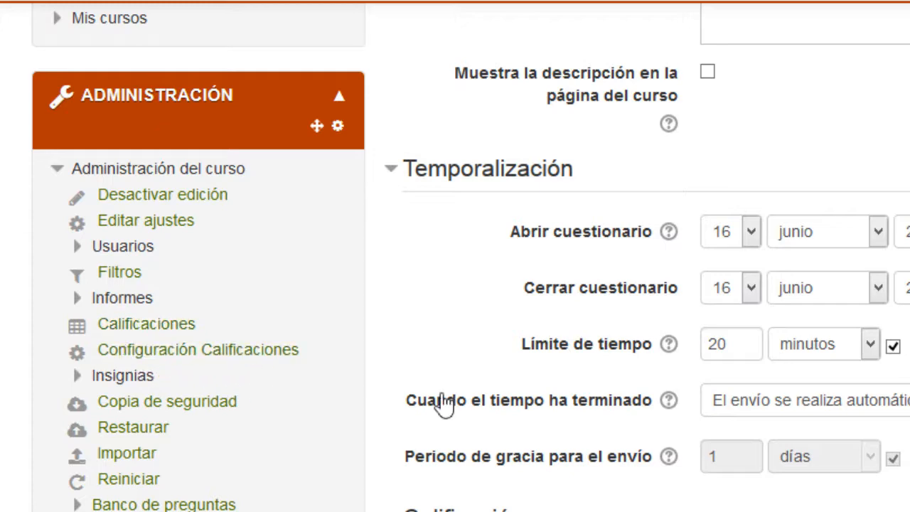
scroll(469, 256, "down", 3)
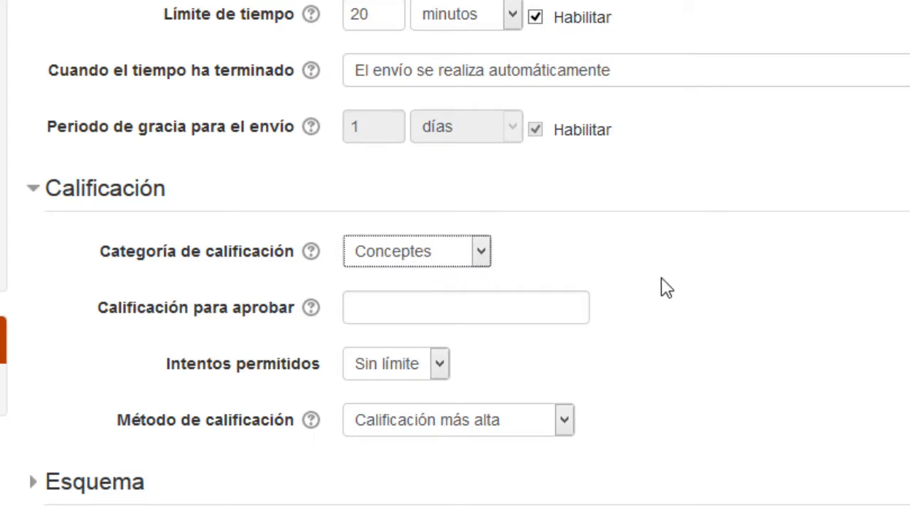
Set the passing grade to 5 and the grading method to Primer intento
scroll(640, 285, "down", 3)
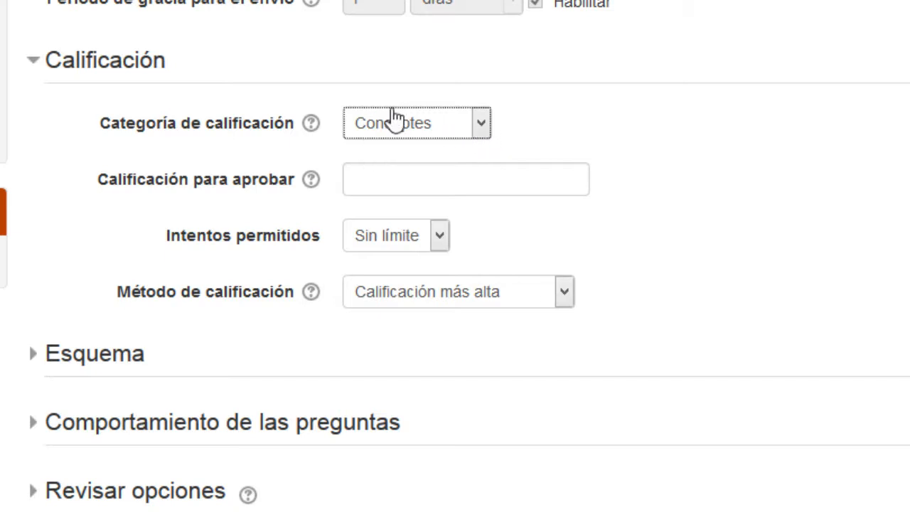
left_click(391, 183)
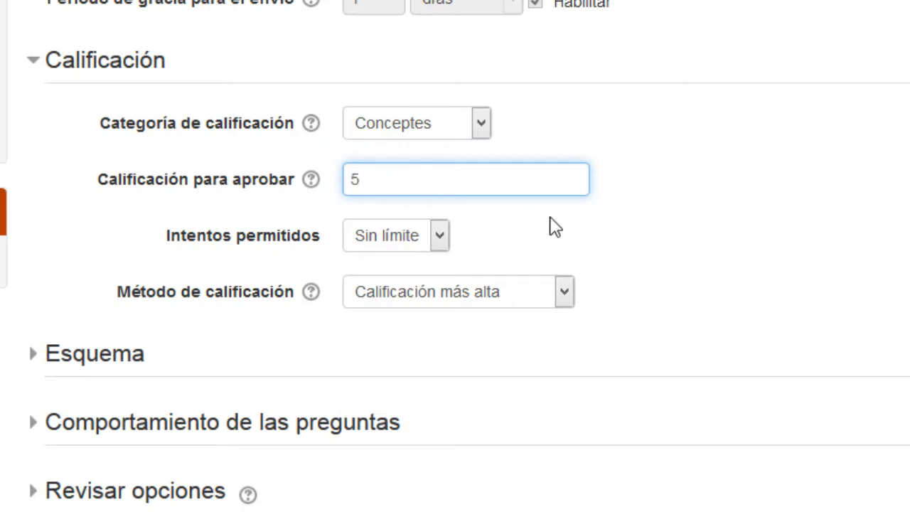
left_click(578, 236)
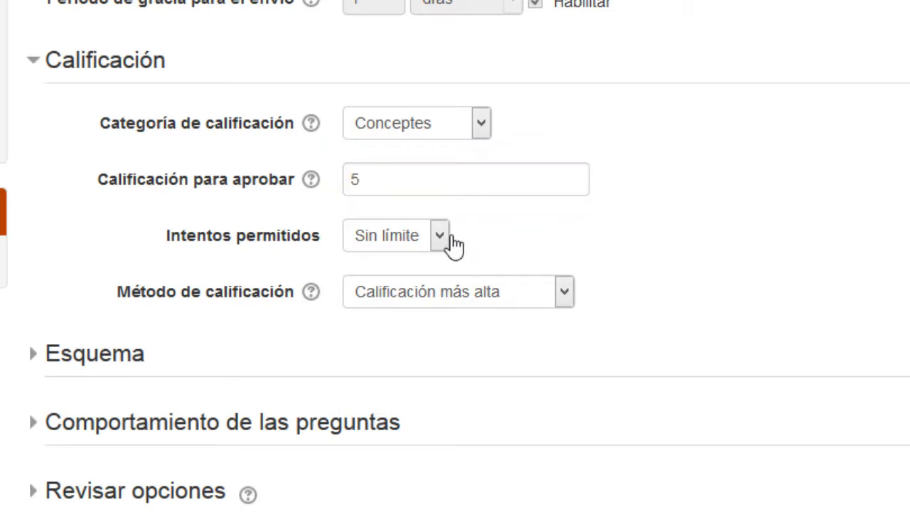
scroll(626, 264, "down", 2)
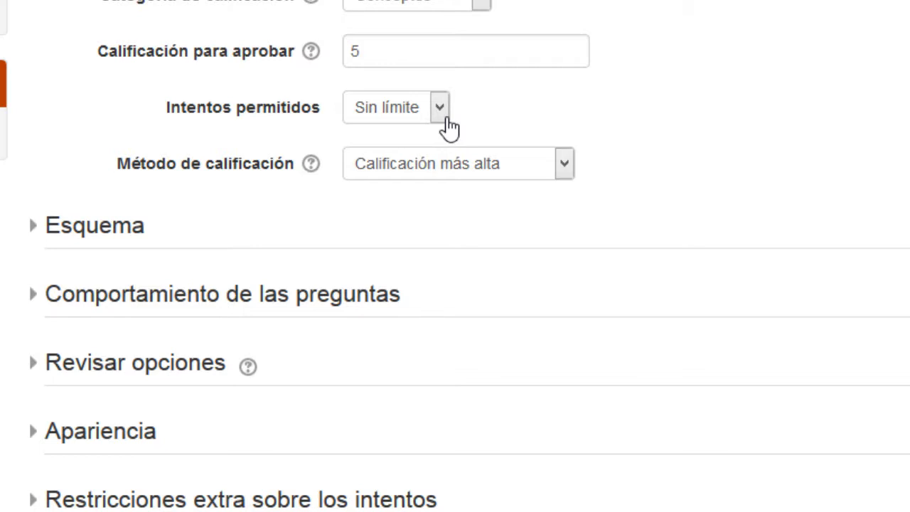
left_click(569, 168)
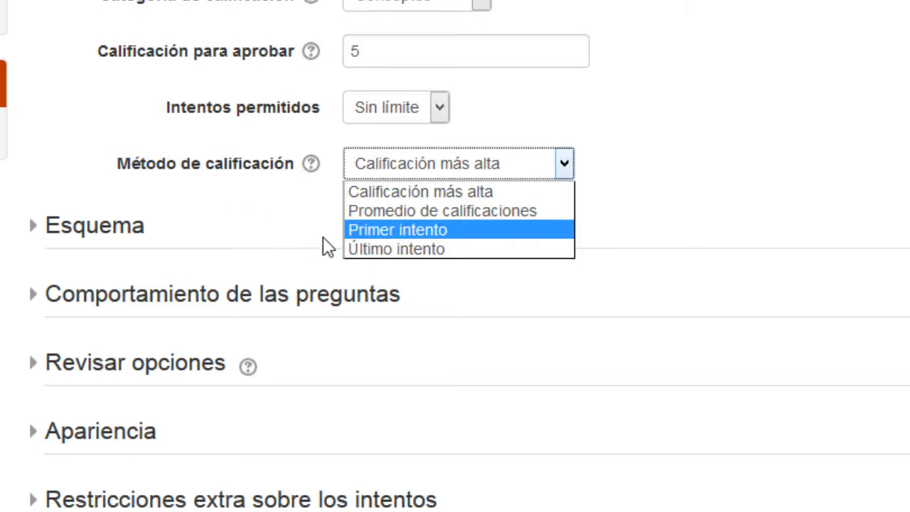
left_click(434, 234)
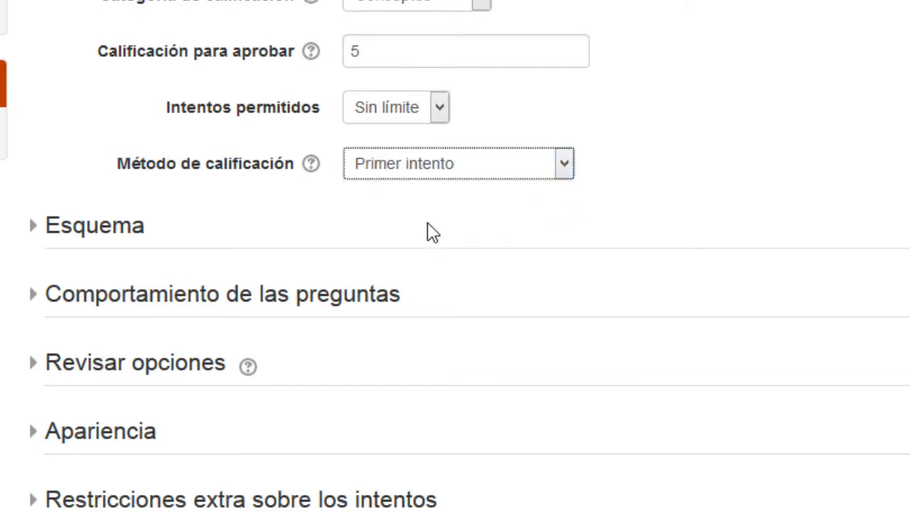
scroll(434, 231, "down", 3)
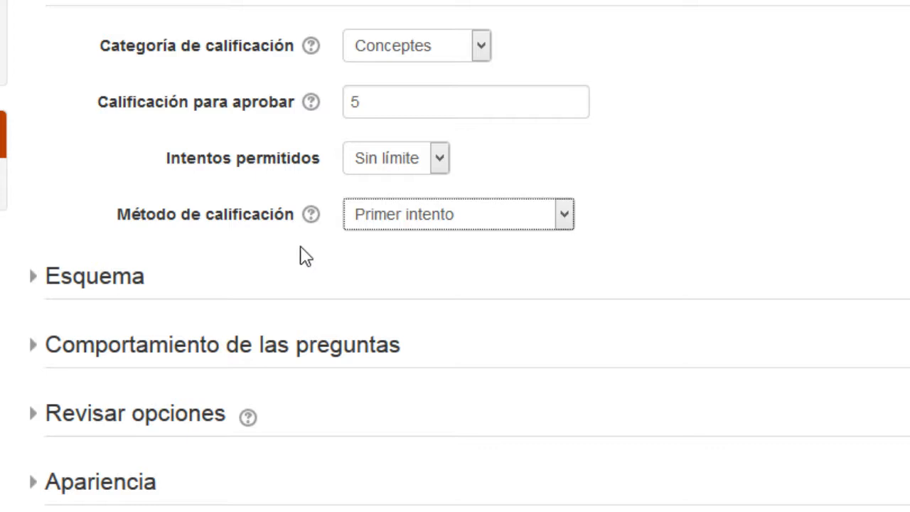
Expand the Esquema settings and set Página nueva to "Nunca, todas las preguntas en una página"
left_click(41, 277)
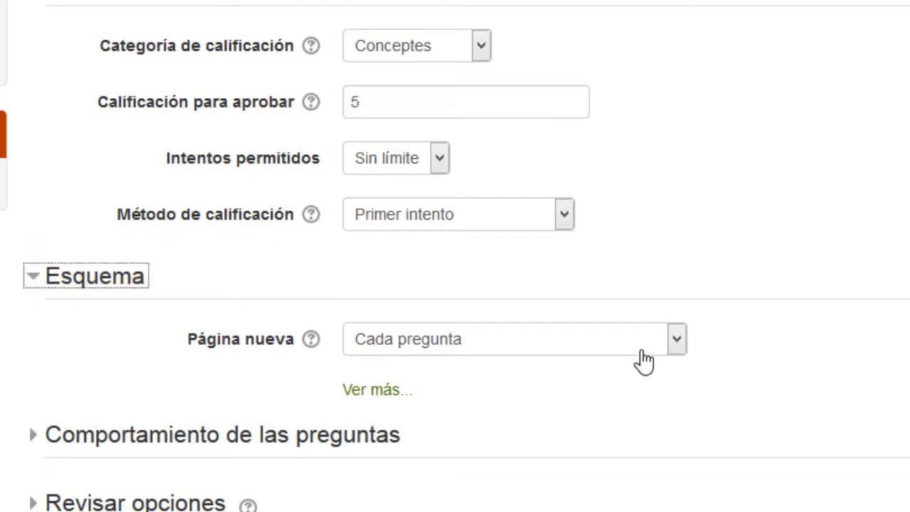
left_click(683, 354)
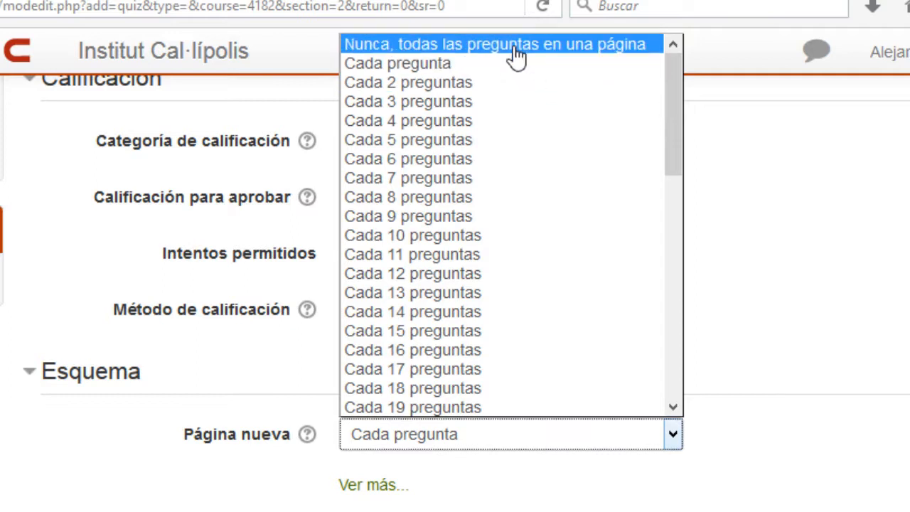
left_click(490, 49)
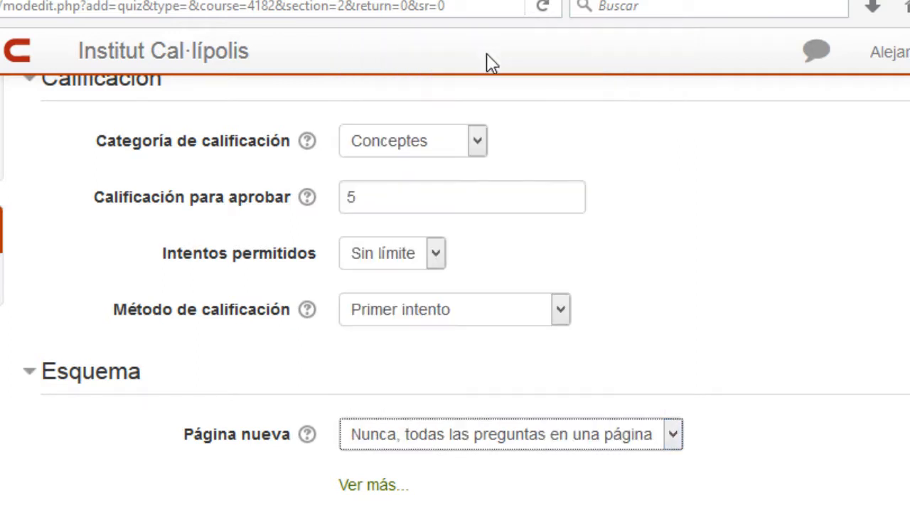
Expand the Comportamiento de las preguntas settings and review the answer shuffling and question behaviour options
scroll(515, 494, "down", 4)
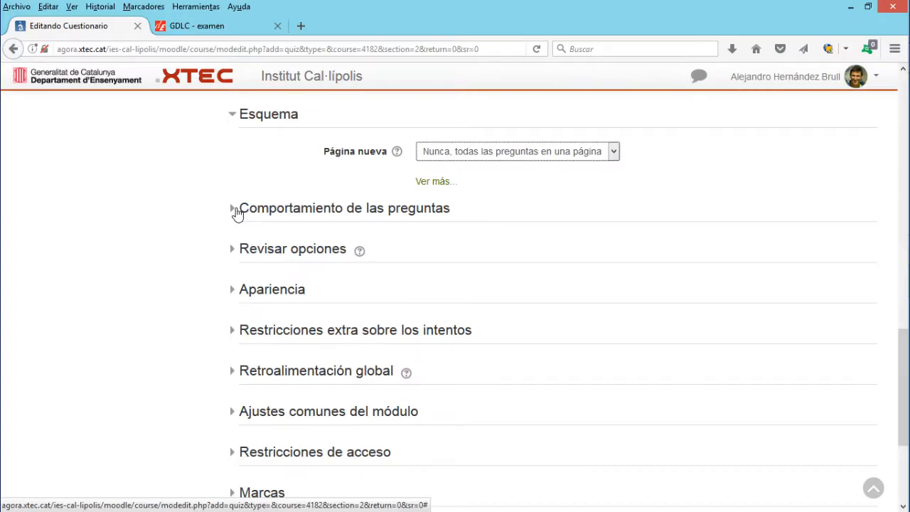
left_click(237, 211)
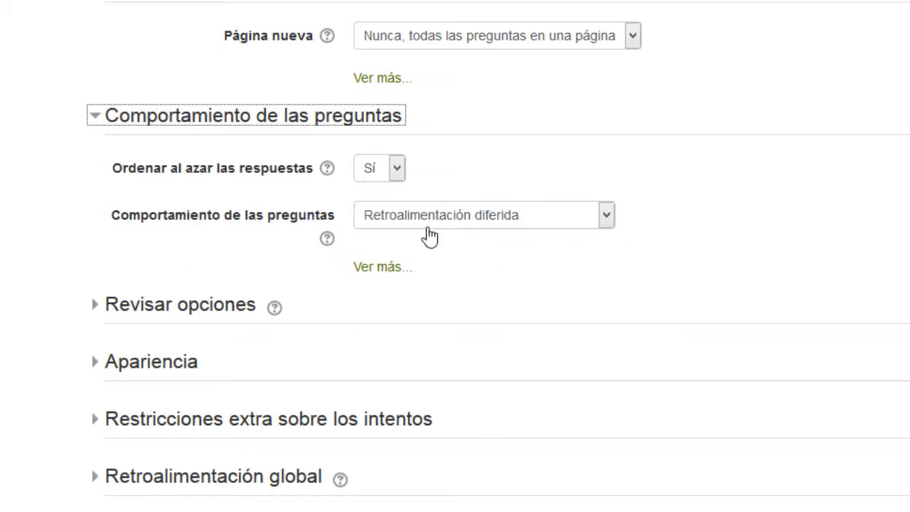
scroll(488, 250, "down", 3)
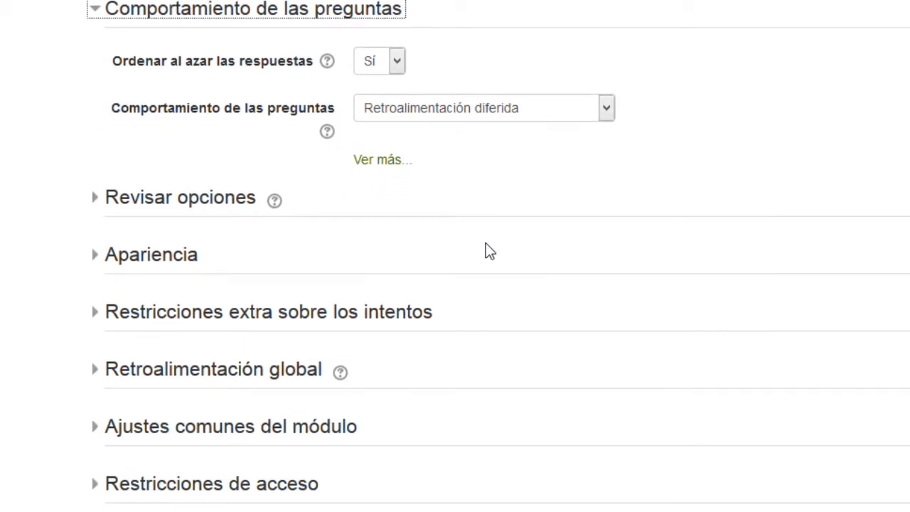
Expand Revisar opciones and Apariencia and review the user image and grade decimals settings
scroll(473, 202, "down", 3)
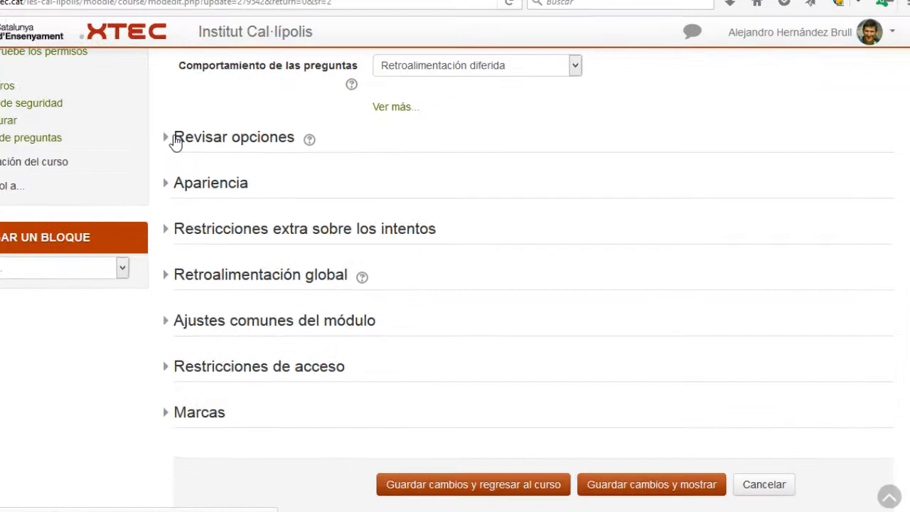
left_click(175, 139)
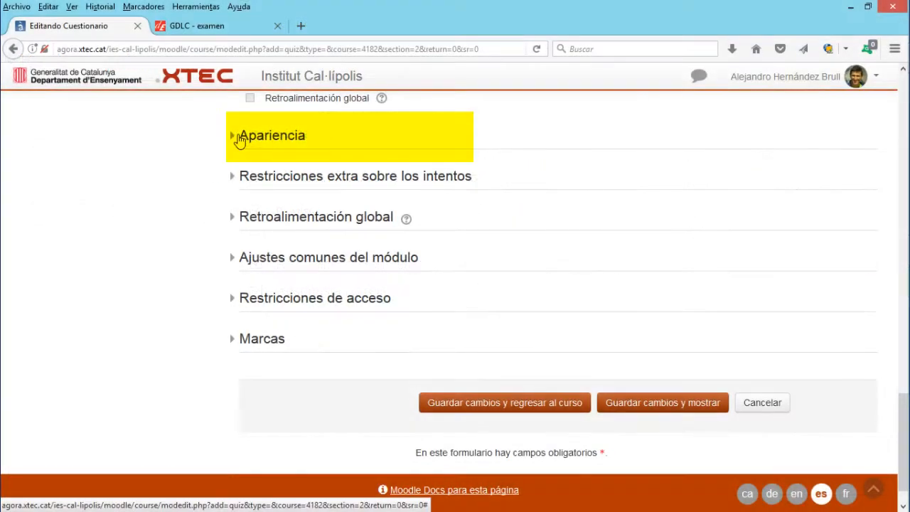
left_click(225, 130)
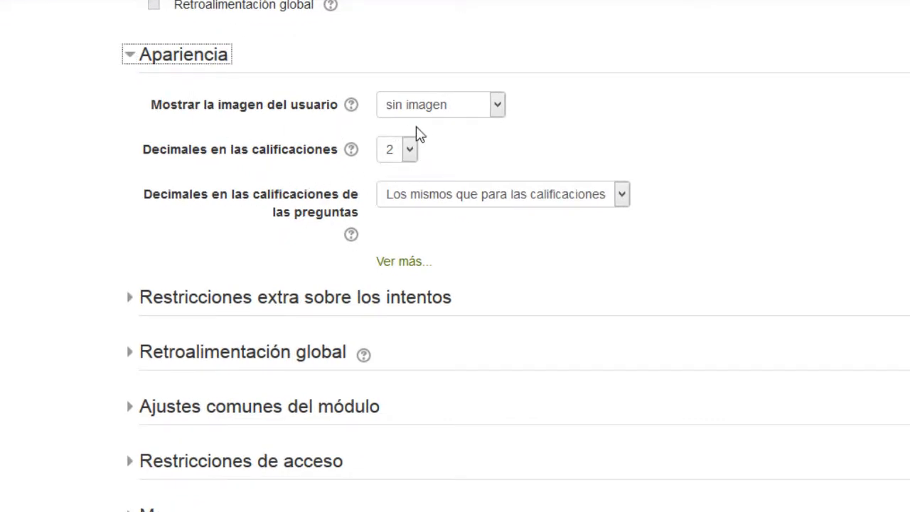
scroll(267, 249, "down", 2)
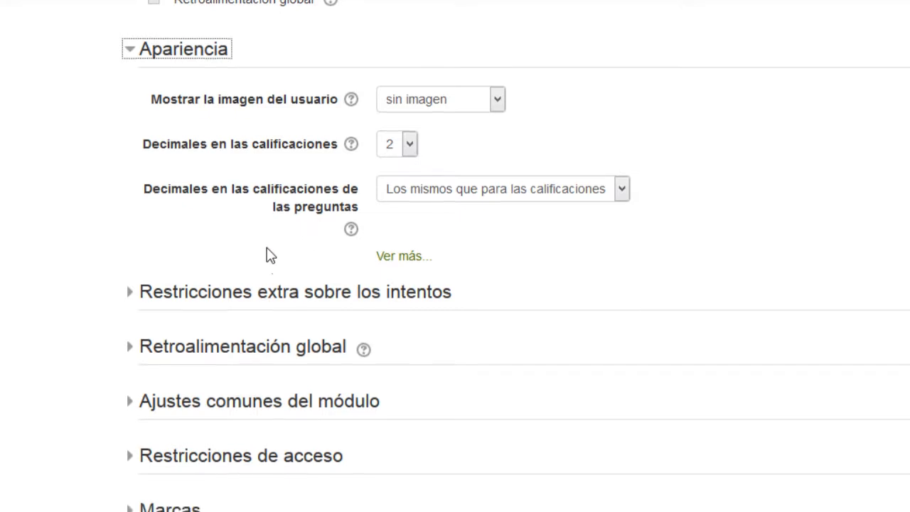
Expand Restricciones extra sobre los intentos and enter the required password for the questionnaire, unmasking it briefly and masking it again
left_click(131, 196)
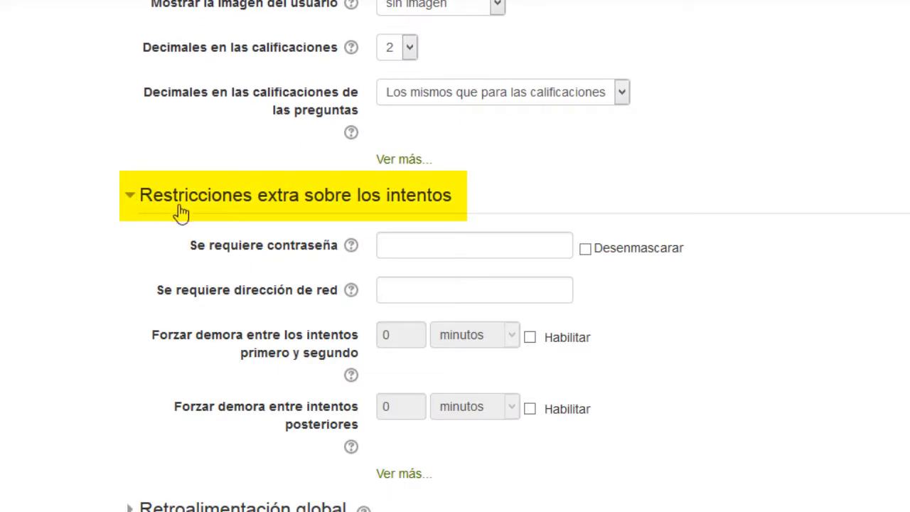
scroll(258, 224, "down", 1)
left_click(402, 153)
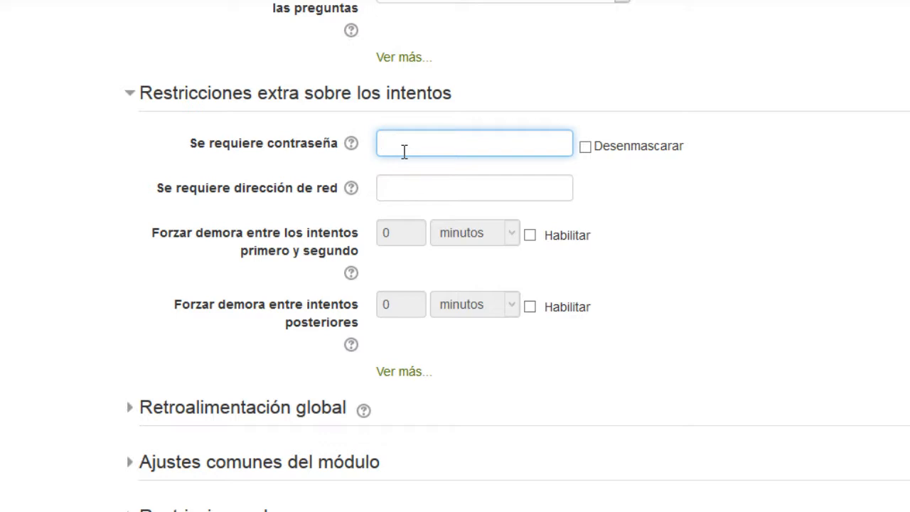
type("•••")
left_click(588, 149)
left_click(588, 148)
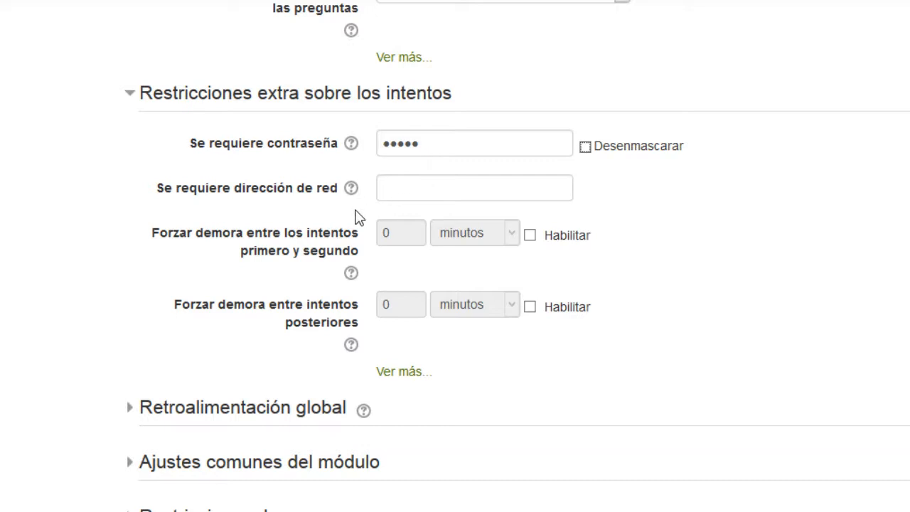
Expand Retroalimentación global, try a grade boundary of 80 for the feedback and clear it again
scroll(357, 217, "down", 3)
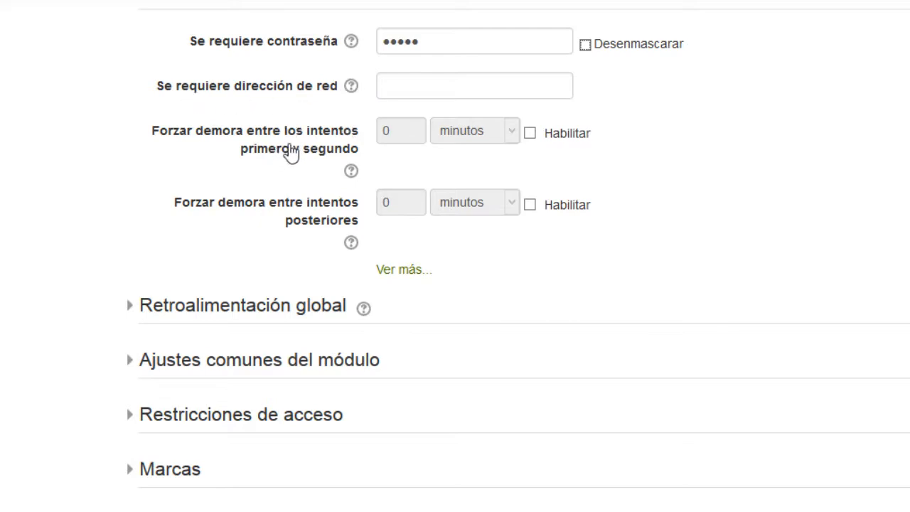
scroll(162, 321, "down", 3)
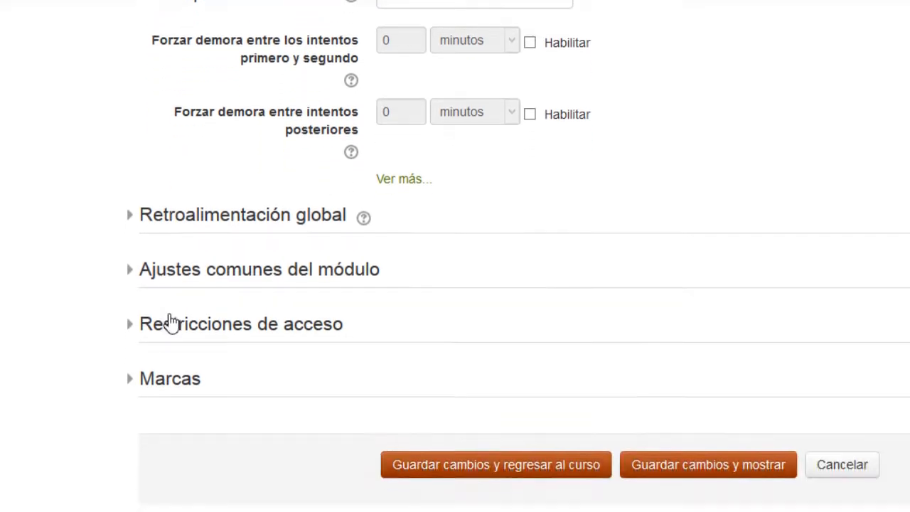
left_click(242, 215)
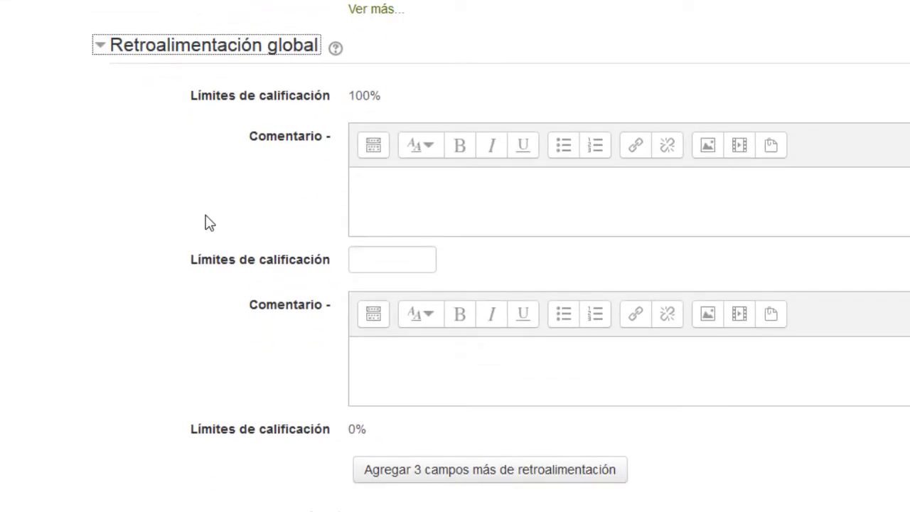
scroll(230, 238, "down", 1)
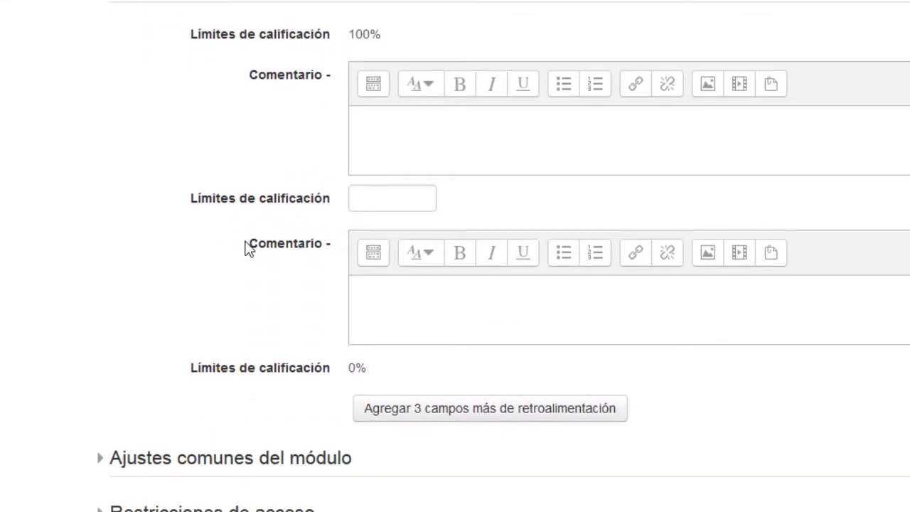
left_click(373, 208)
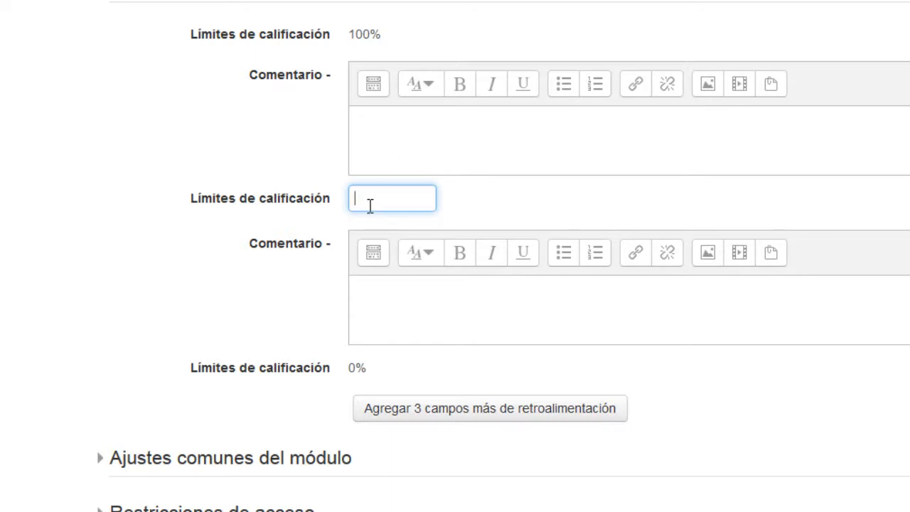
type("80")
left_click(379, 133)
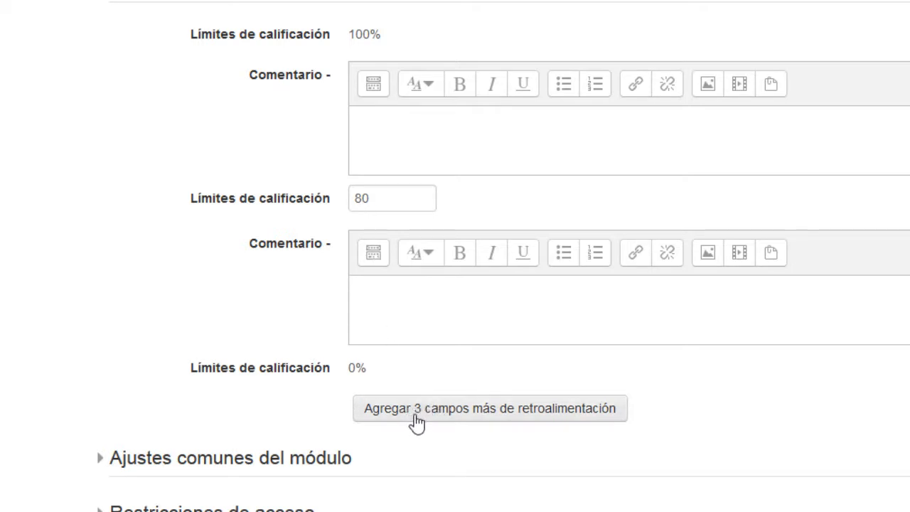
left_click_drag(389, 206, 347, 203)
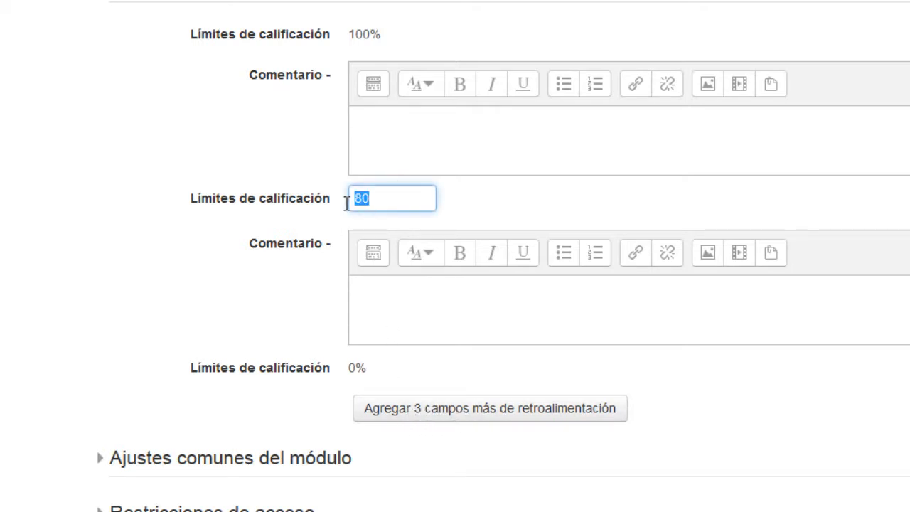
scroll(241, 319, "down", 3)
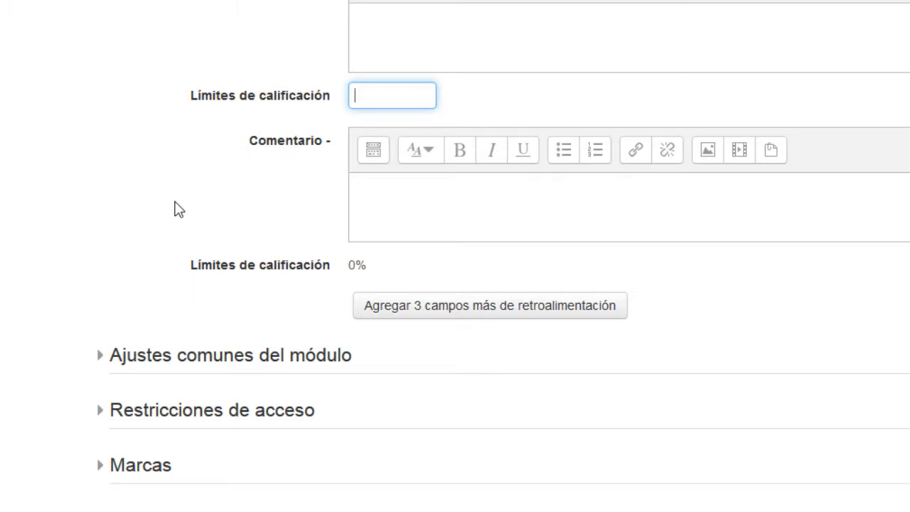
Expand Ajustes comunes del módulo and check the available group modes (Modo de grupo) without changing the selection
scroll(178, 205, "down", 5)
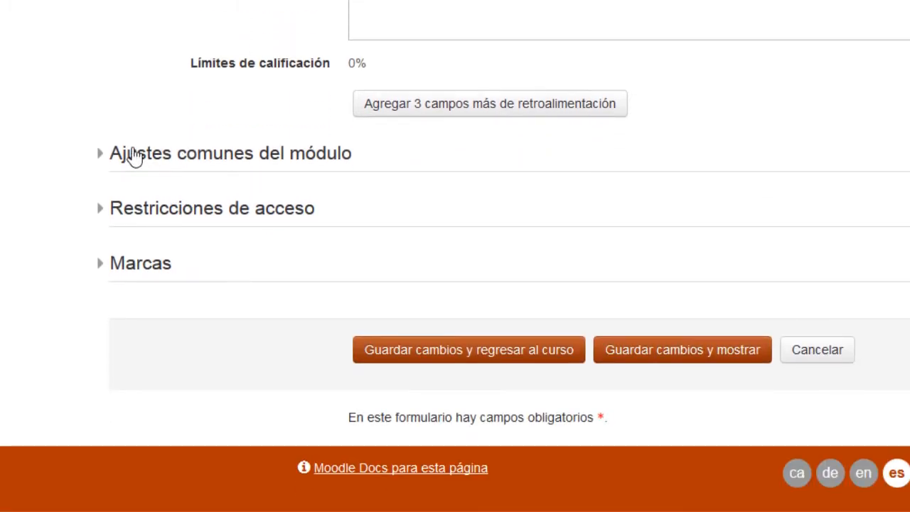
left_click(101, 157)
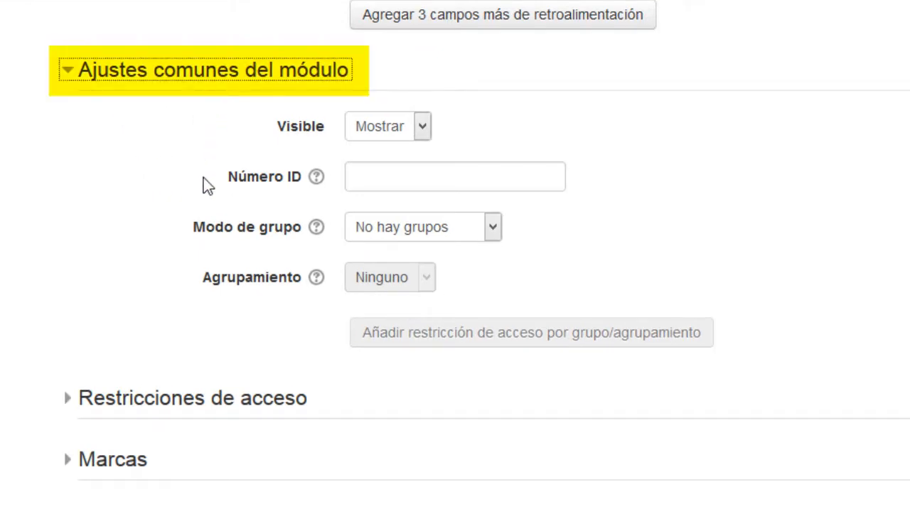
left_click(494, 229)
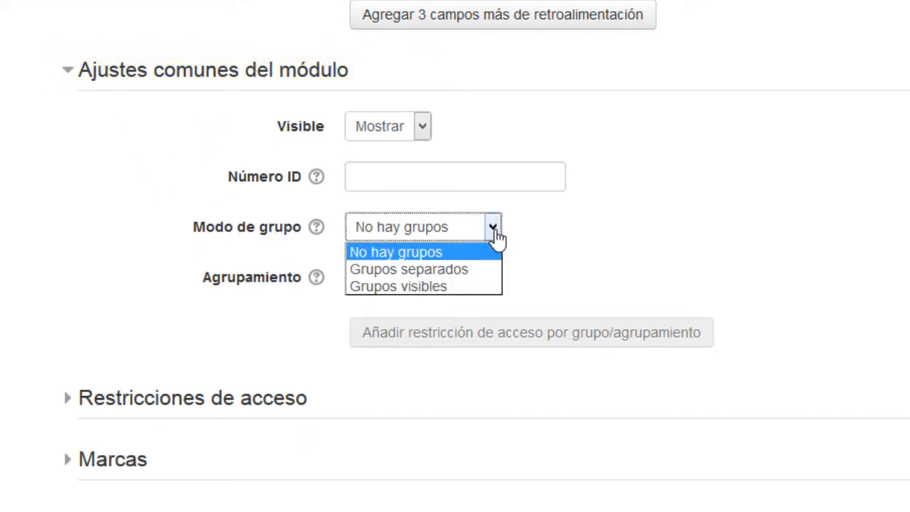
left_click(500, 234)
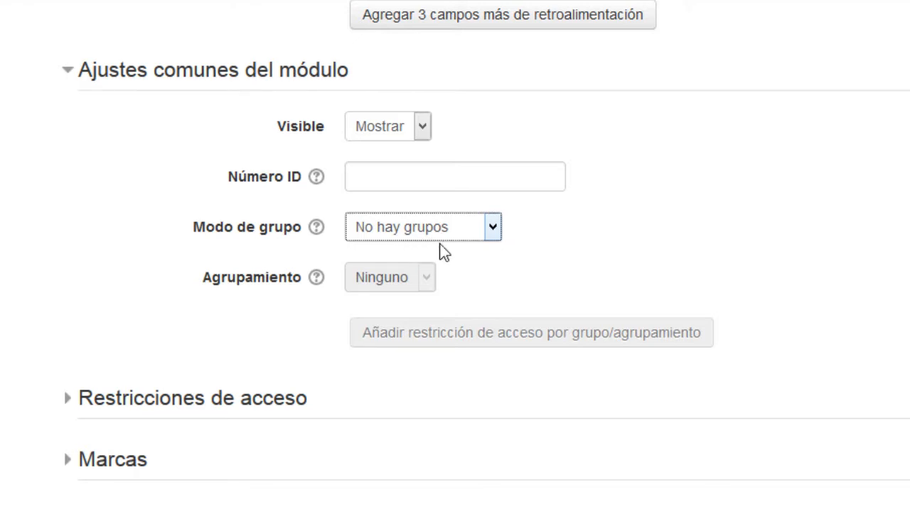
Expand Restricciones de acceso and review the access restriction settings
left_click(72, 408)
scroll(74, 411, "down", 1)
scroll(74, 411, "down", 3)
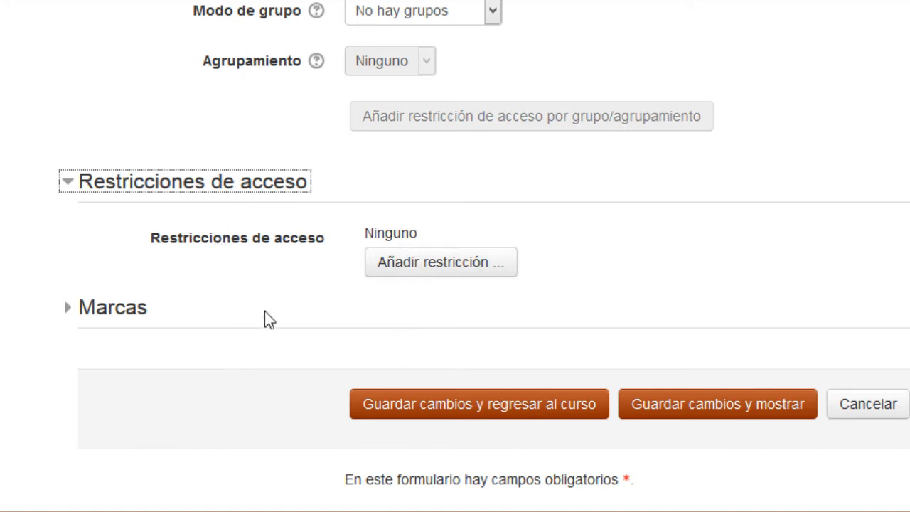
Save the questionnaire, return to the course page and open EXAMEN 1
left_click(490, 403)
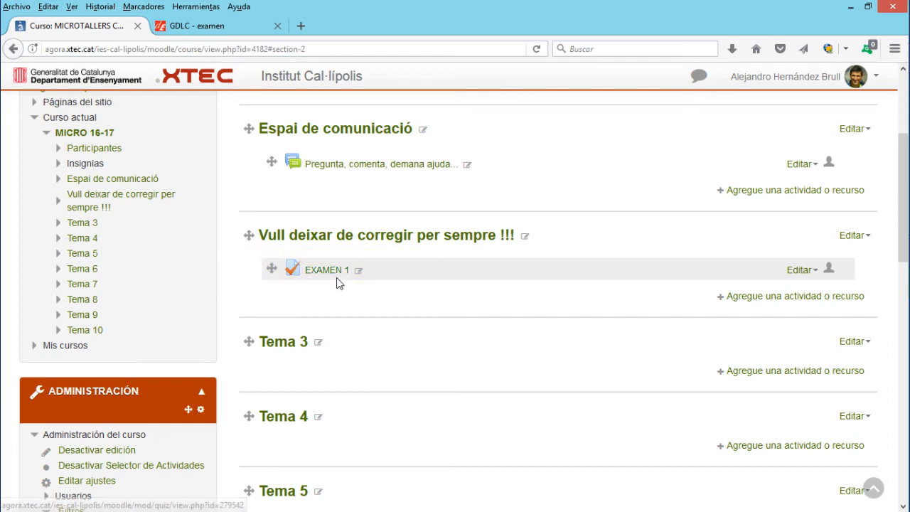
left_click(340, 277)
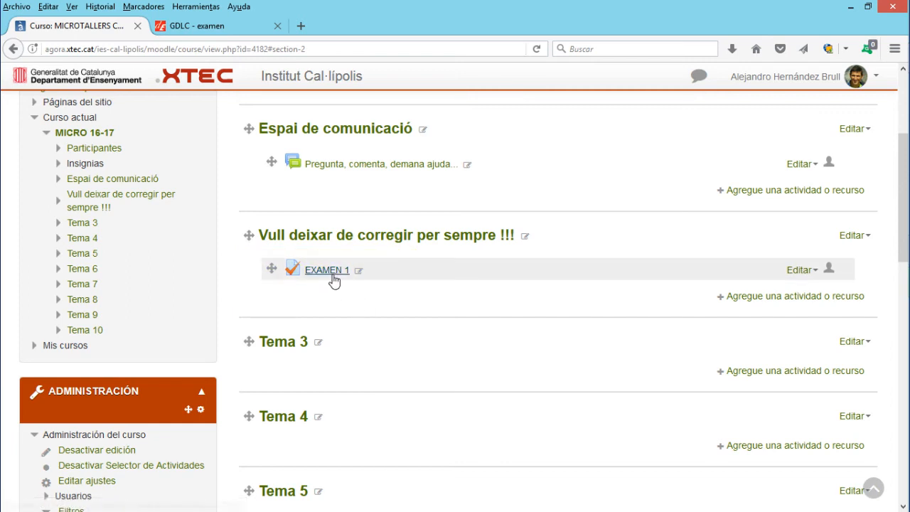